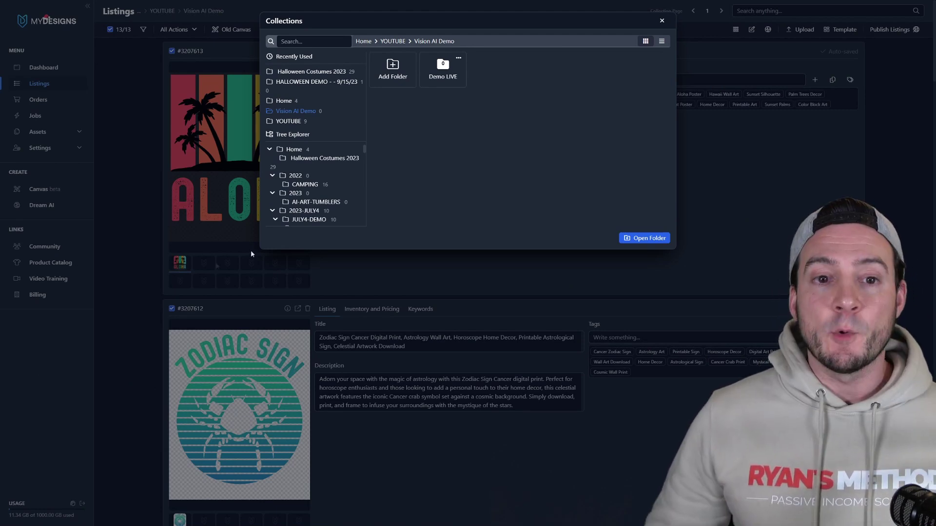
Enter the empty Demo LIVE folder under YOUTUBE › Vision AI Demo.
double_click(452, 74)
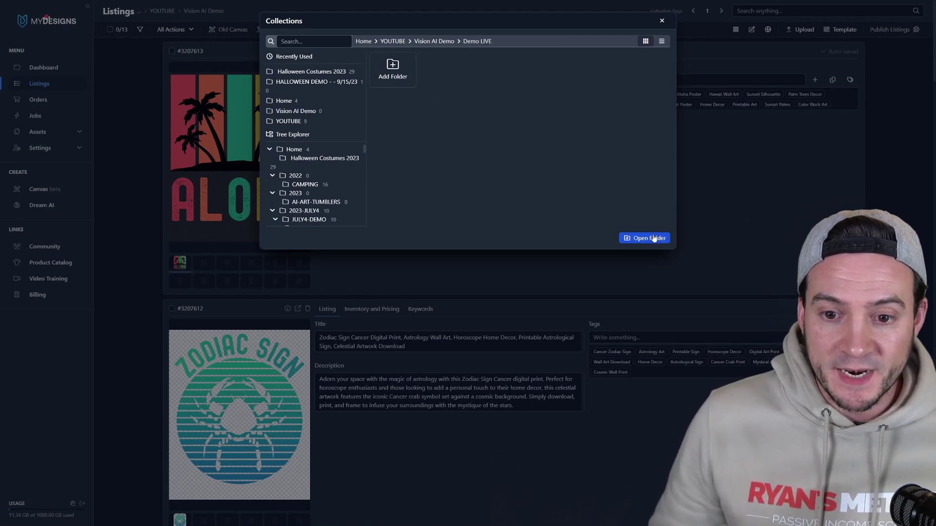
Drag the 13 t-shirt PNGs from File Explorer into Demo LIVE and upload them all.
left_click(649, 238)
left_click(804, 30)
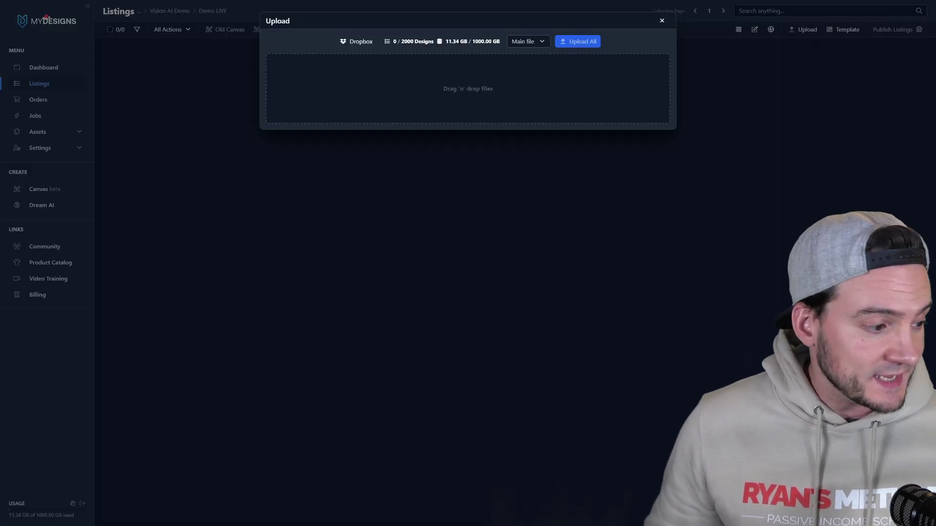
key("alt+Tab")
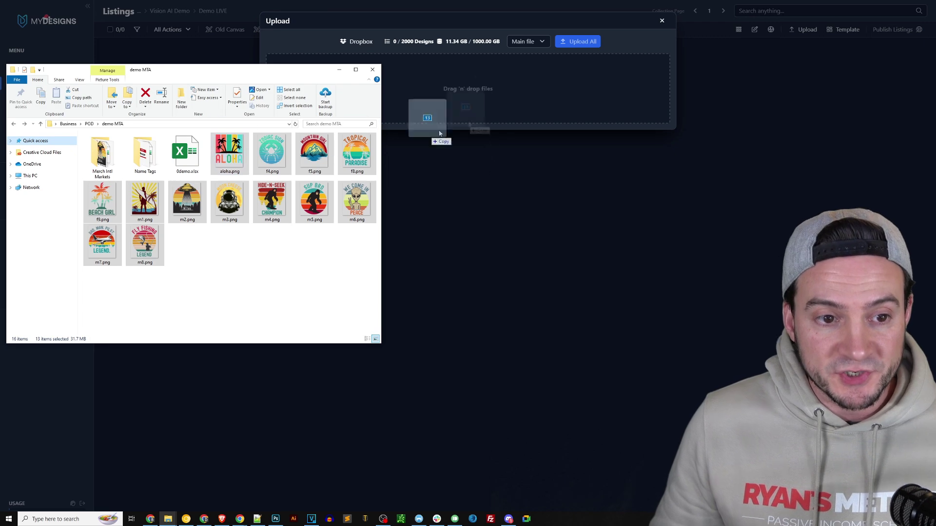
left_click_drag(229, 153, 509, 99)
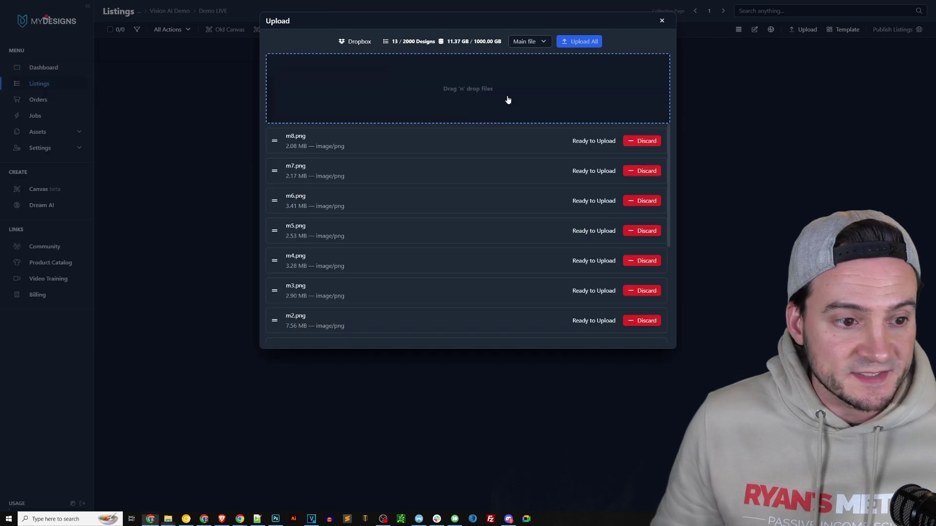
left_click(585, 42)
left_click(539, 67)
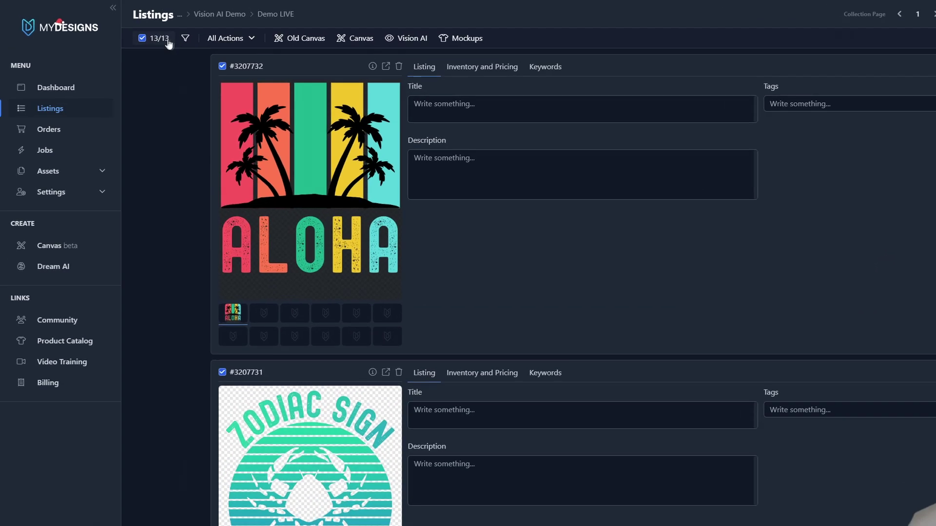
Select all 13 Demo LIVE listings and open the Vision AI generator.
left_click(125, 31)
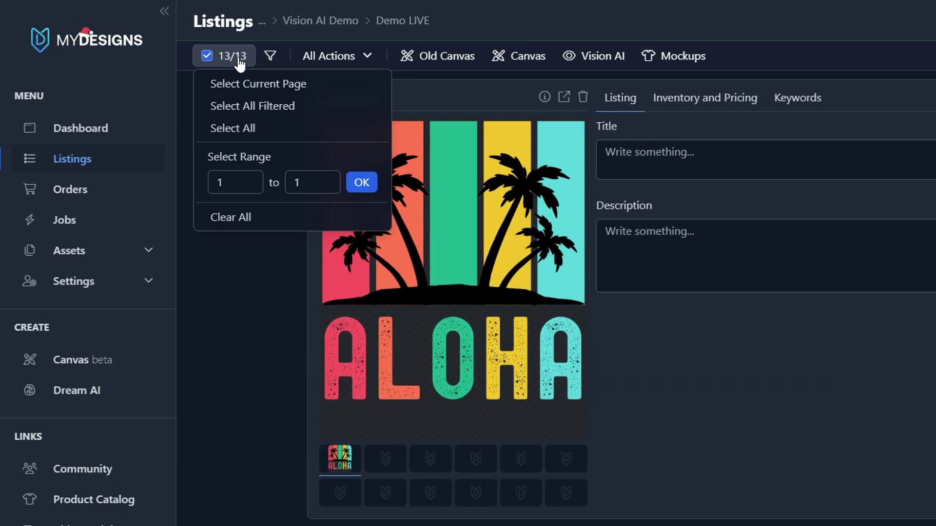
left_click(126, 66)
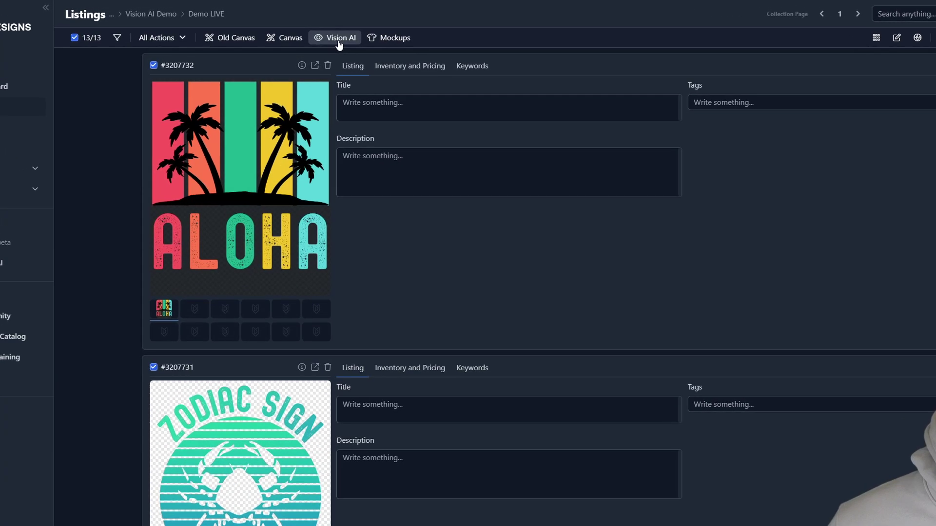
left_click(337, 40)
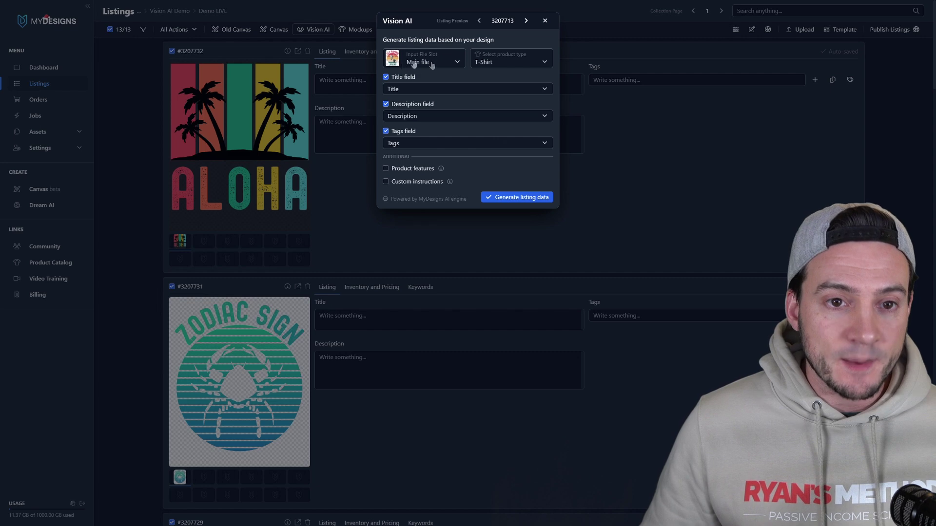
Set Vision AI to T-Shirt with Bella 3001 product features, leaving custom instructions off.
key("ctrl+plus")
key("ctrl+plus")
key("ctrl+plus")
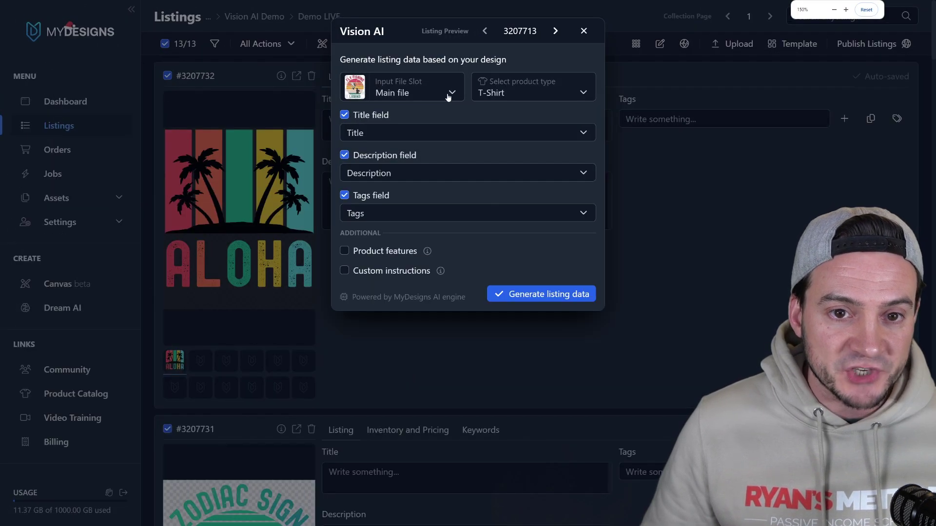
left_click(534, 92)
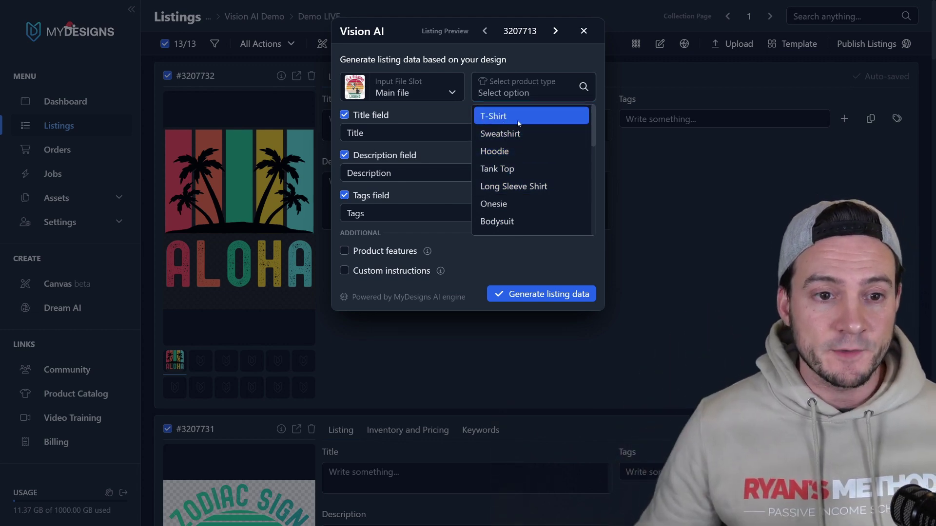
left_click(517, 119)
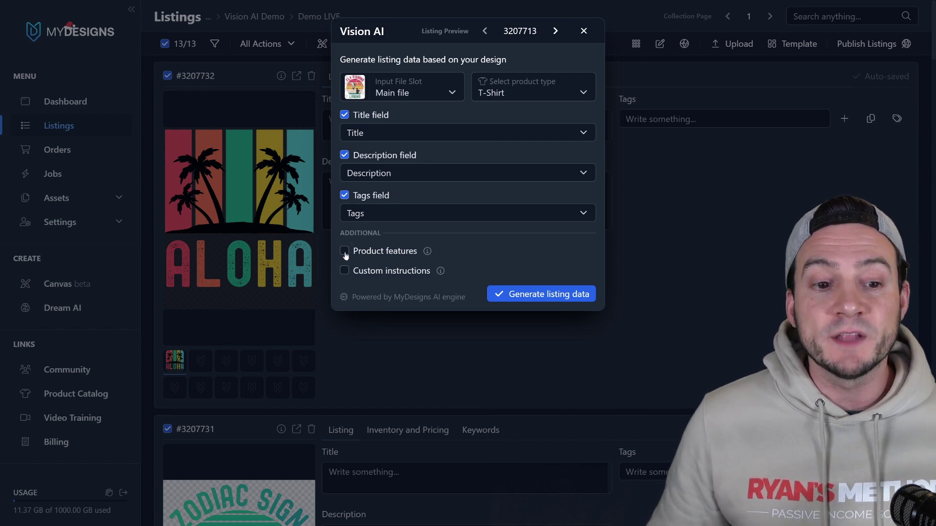
left_click(345, 252)
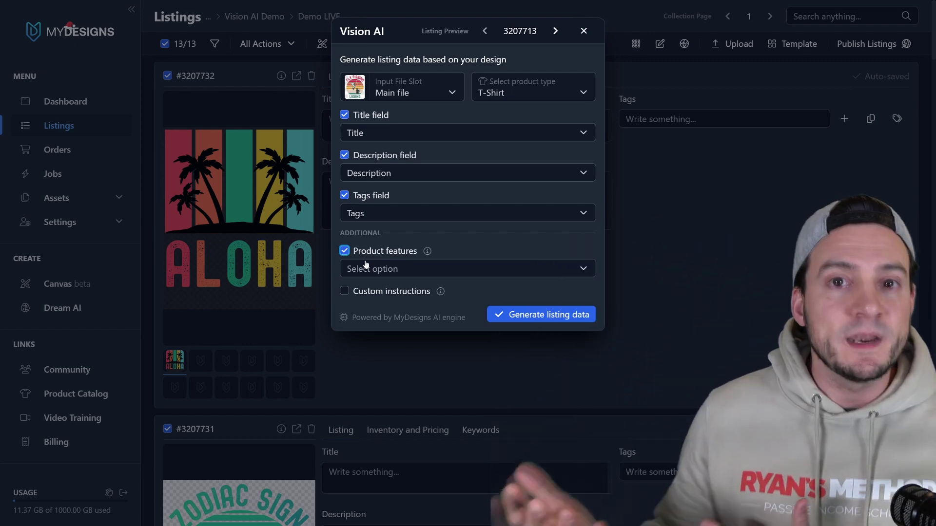
left_click(378, 269)
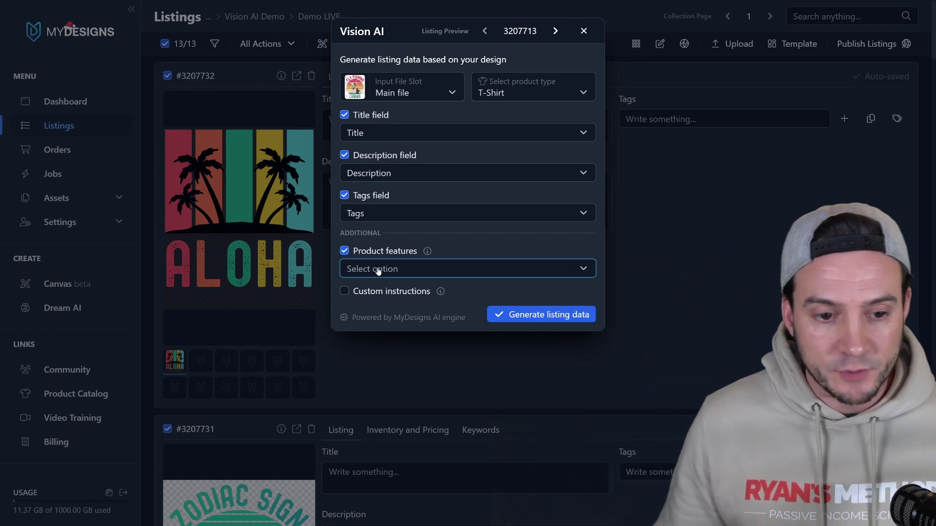
type("bell")
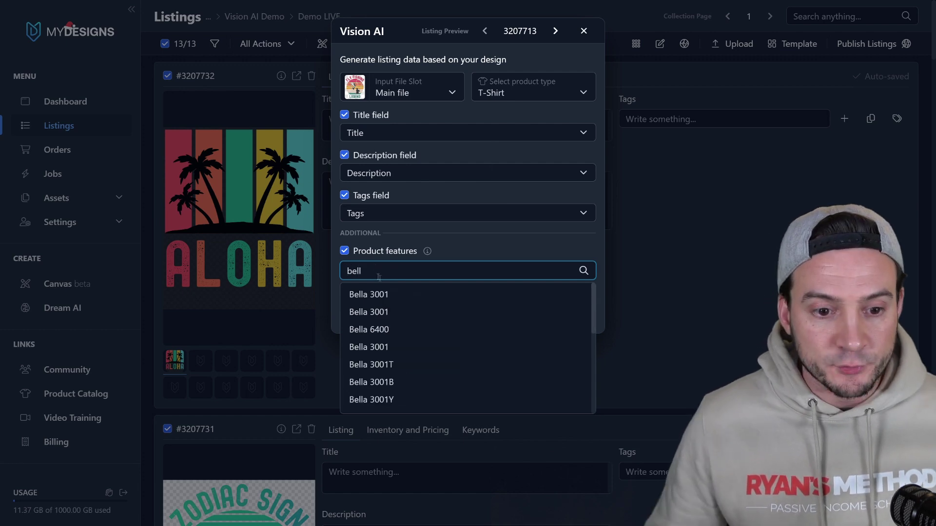
left_click(378, 294)
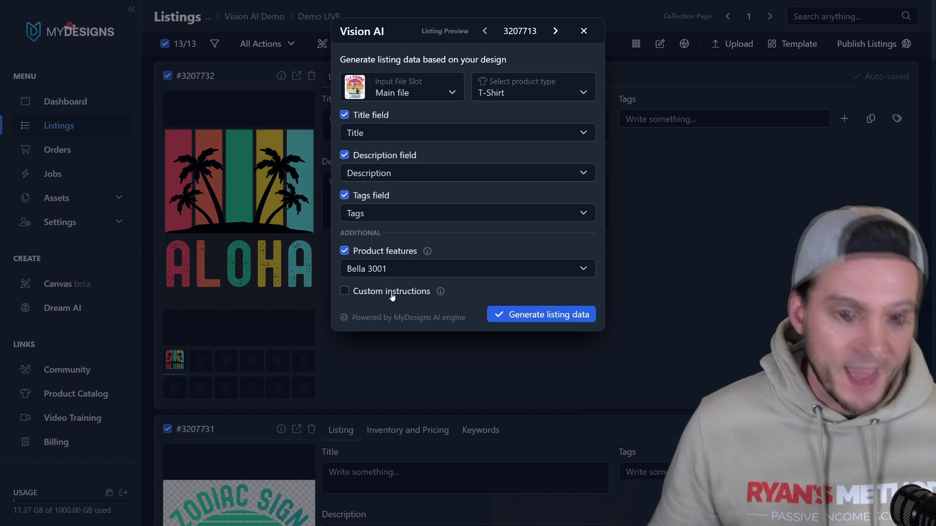
left_click(389, 294)
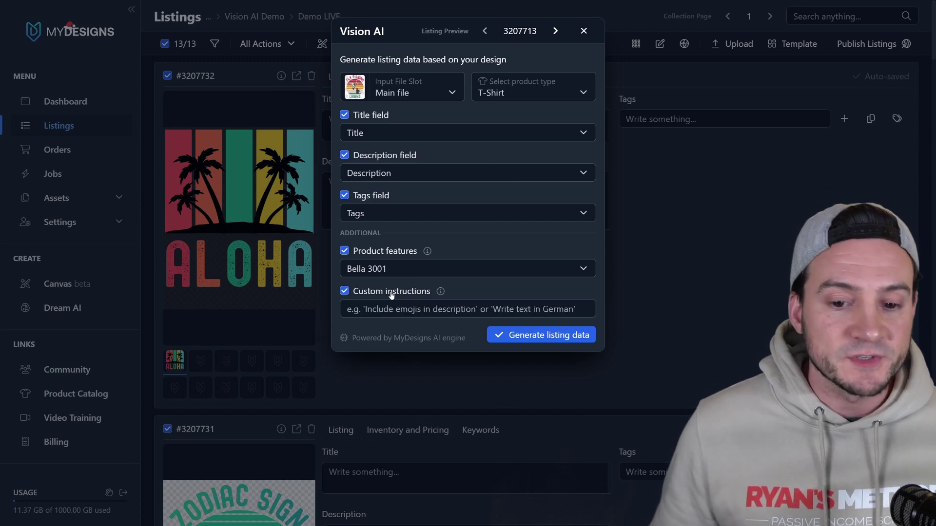
left_click(391, 295)
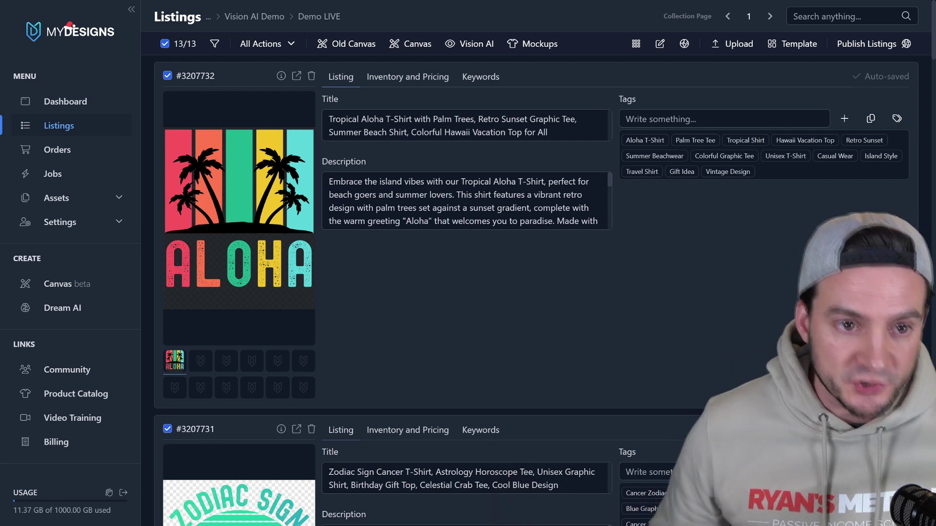
left_click(373, 129)
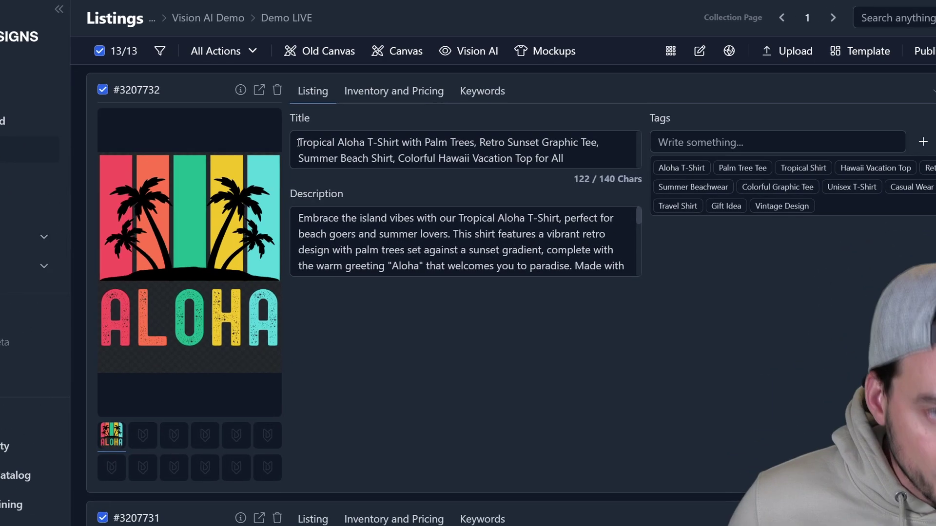
left_click_drag(329, 120, 363, 119)
mouse_move(355, 153)
left_mouse_down()
mouse_move(598, 152)
mouse_move(386, 171)
mouse_move(582, 170)
left_mouse_up()
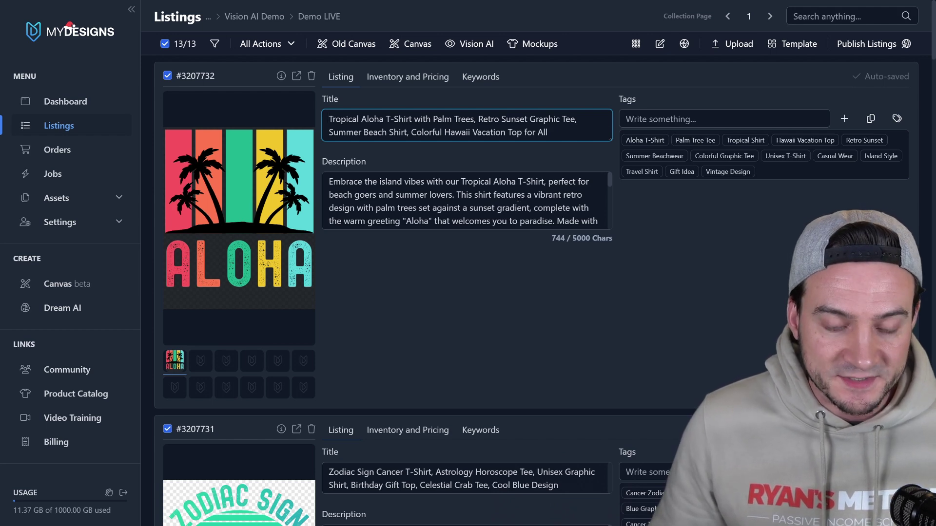
scroll(506, 206, "down", 1)
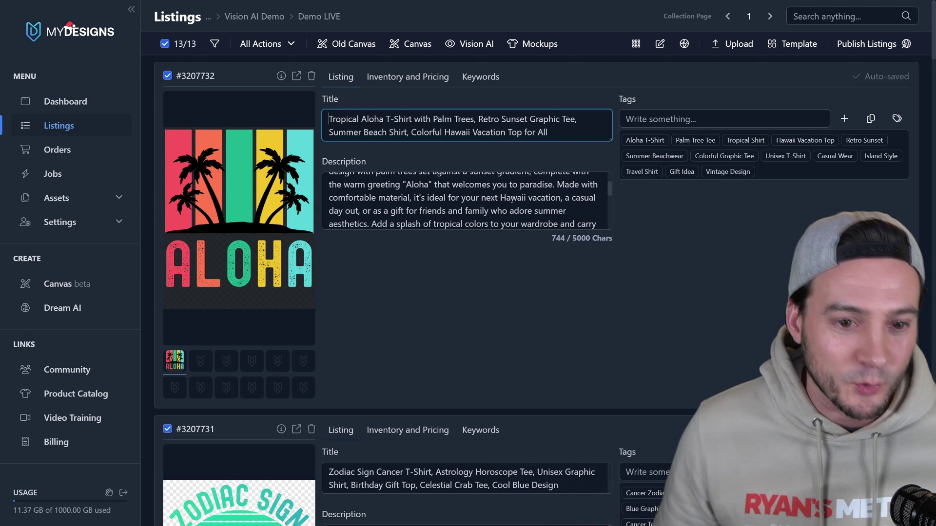
scroll(510, 199, "down", 1)
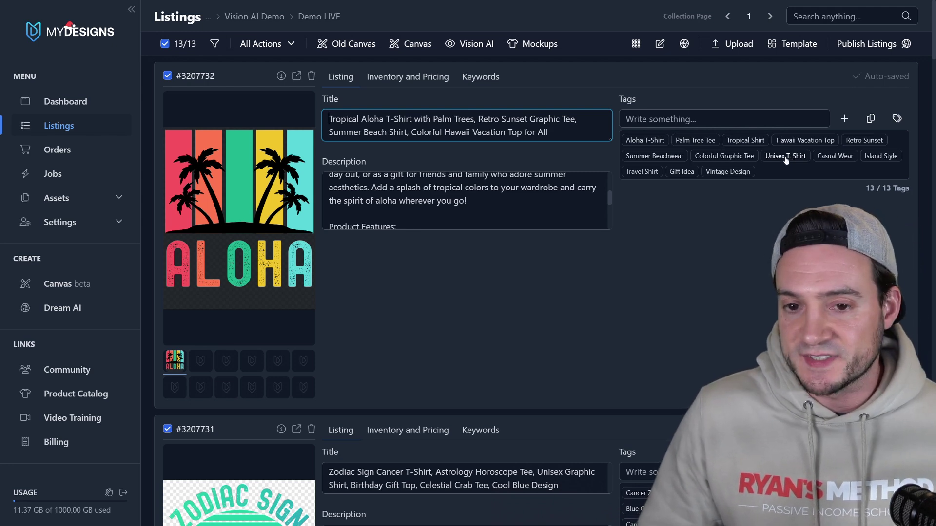
Remove the Aloha listing's 'Unisex T-Shirt' tag and add 'hawaii t-shirt' instead.
left_click(784, 157)
left_click(683, 119)
type("hawaii")
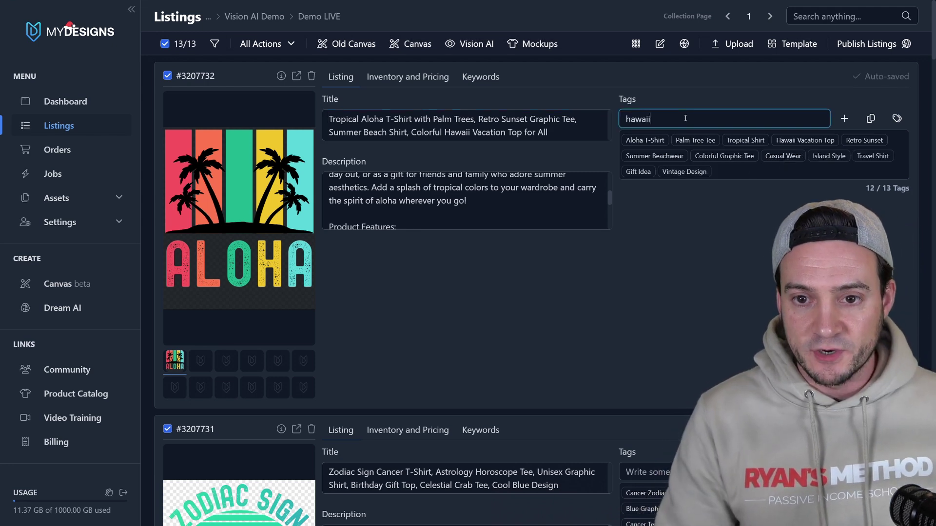
type(" ti-shirt")
key("Return")
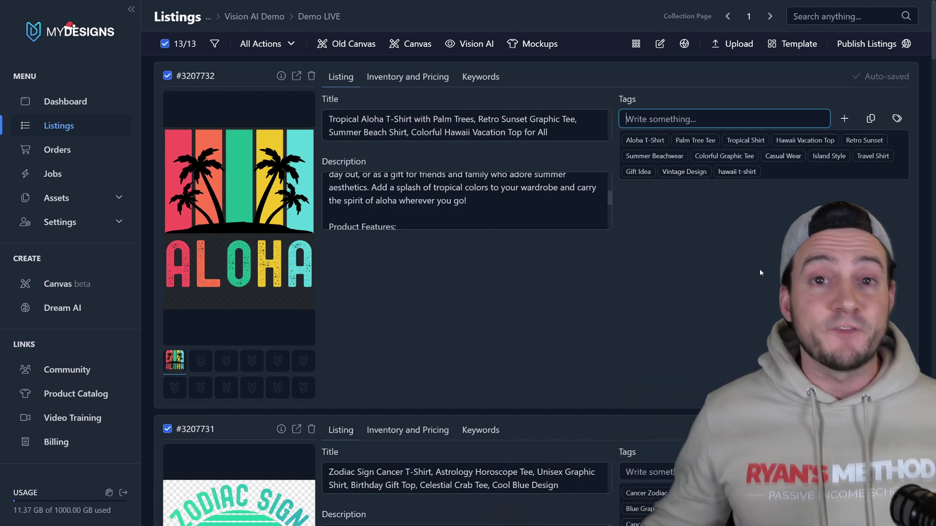
scroll(759, 268, "down", 2)
scroll(673, 232, "down", 1)
scroll(658, 133, "down", 2)
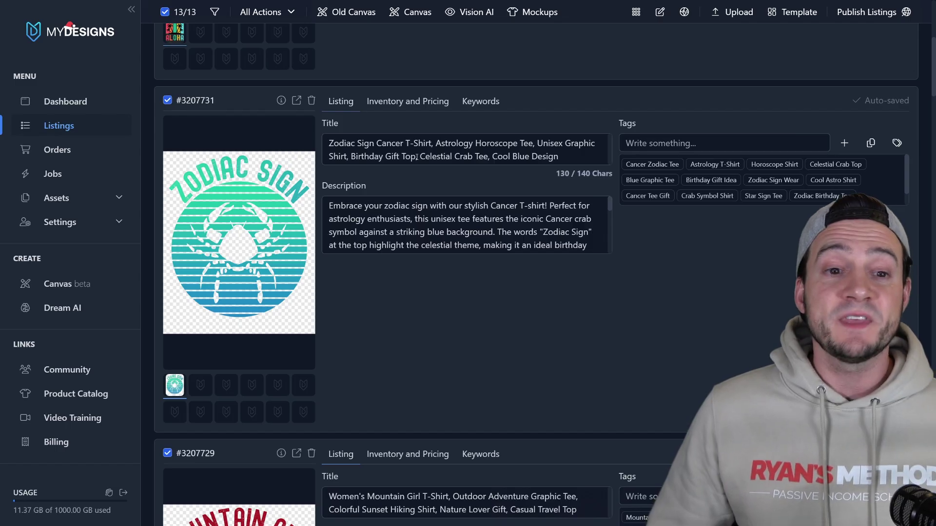
left_click_drag(415, 156, 351, 156)
left_click(352, 155)
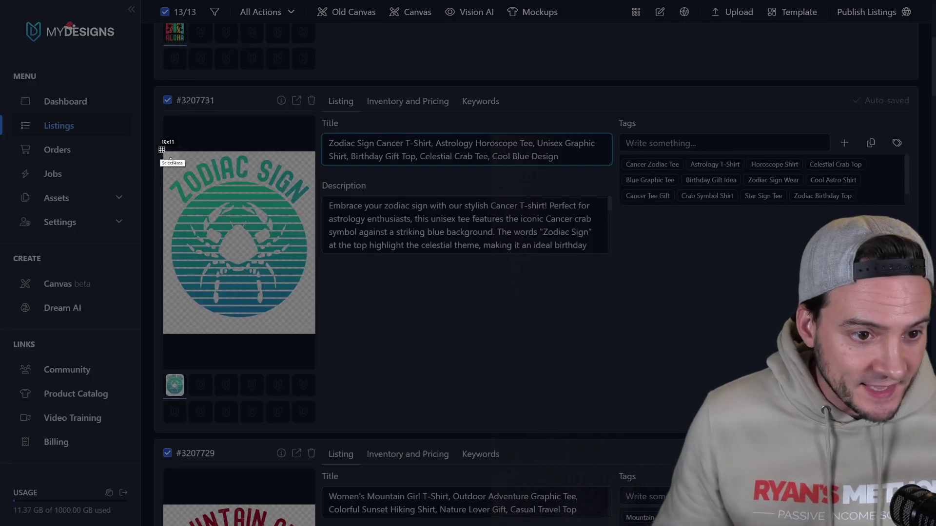
left_click(309, 282)
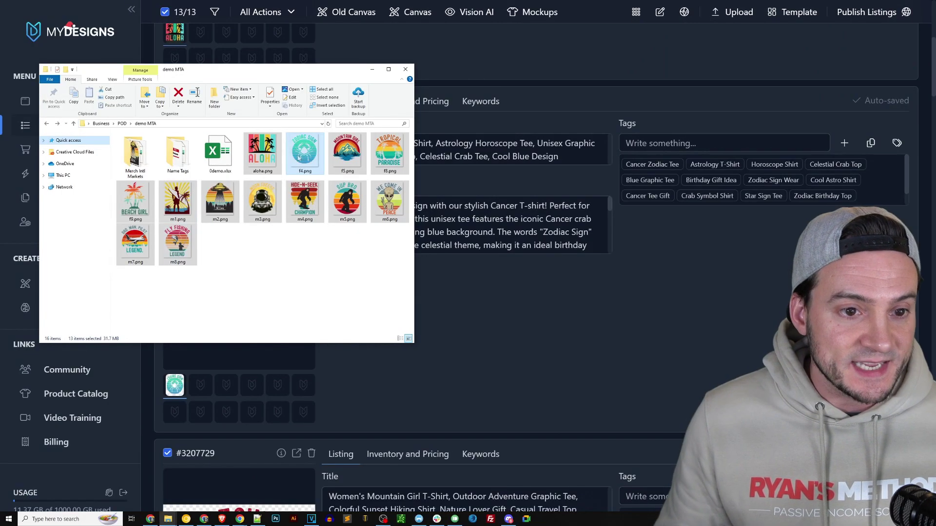
Preview the f4.png crab design, then close the viewer and File Explorer.
left_click(304, 152)
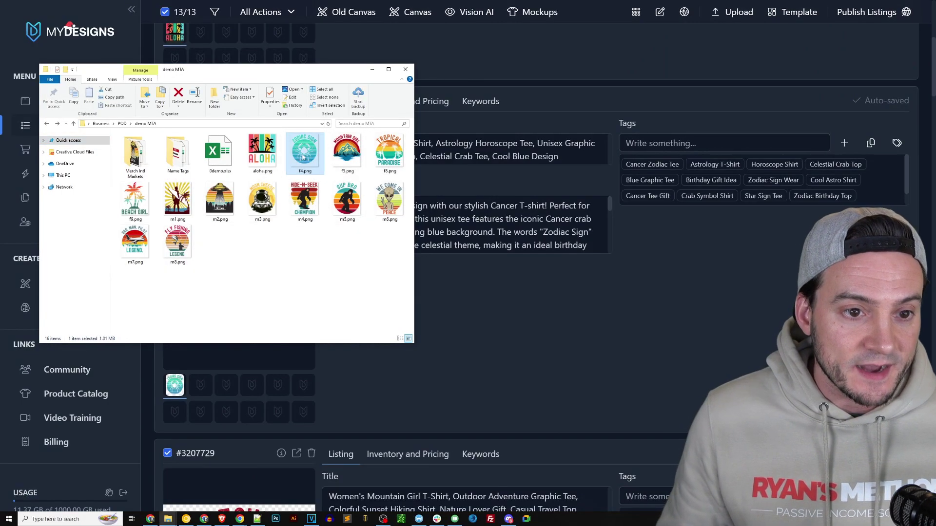
double_click(304, 152)
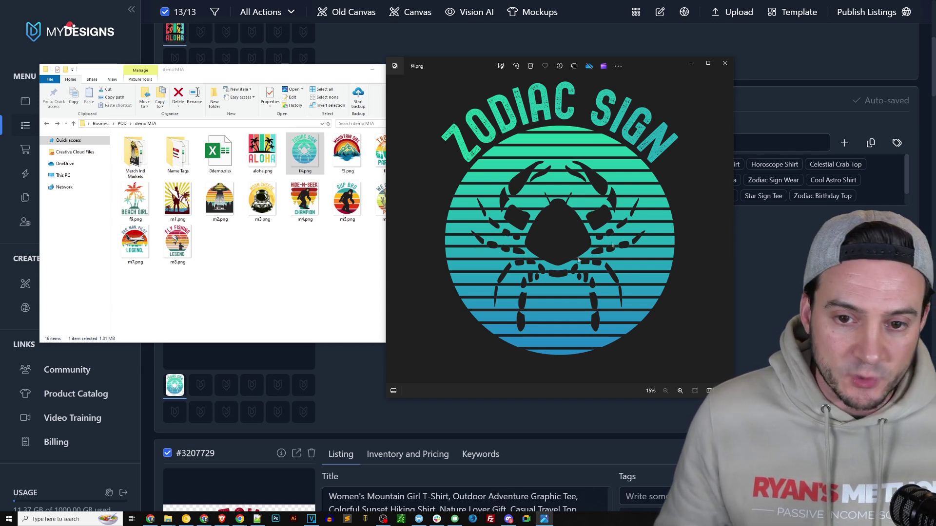
left_click(724, 62)
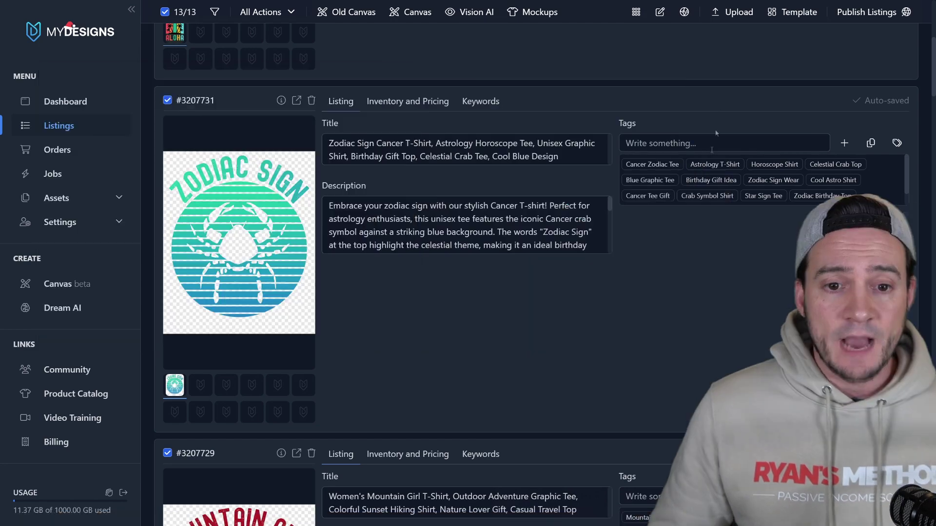
scroll(731, 323, "down", 3)
scroll(732, 323, "down", 1)
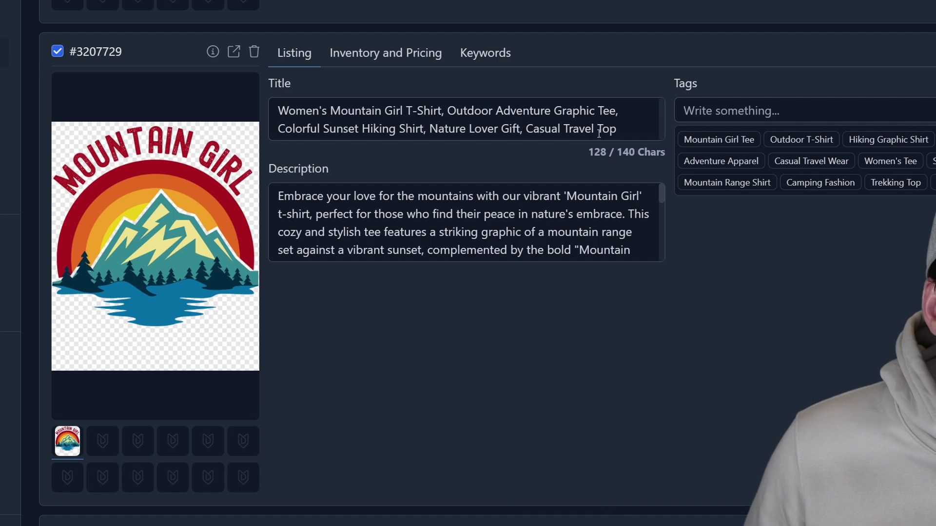
scroll(637, 337, "down", 5)
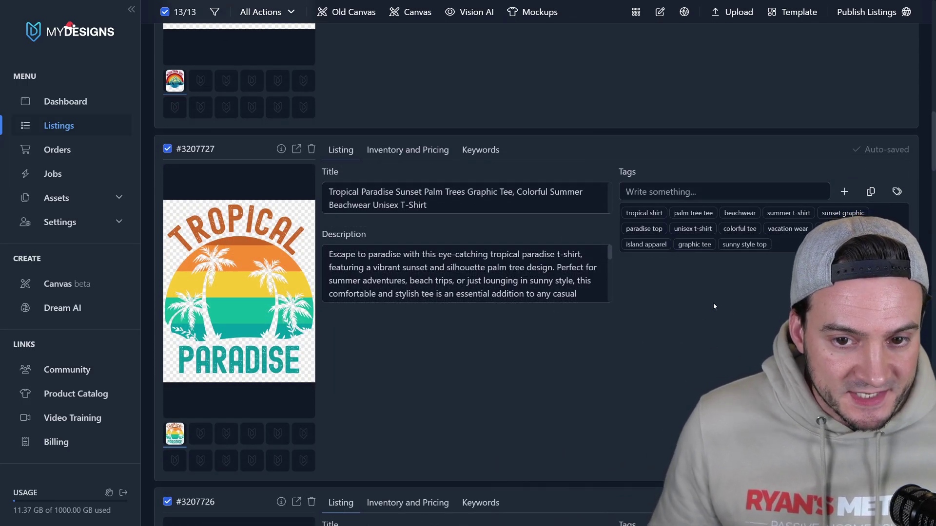
scroll(713, 306, "down", 1)
scroll(700, 308, "down", 4)
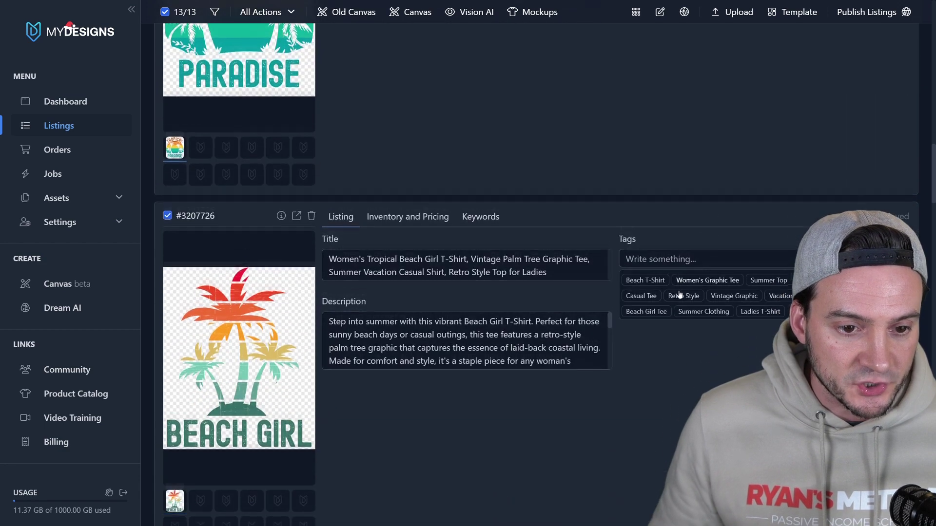